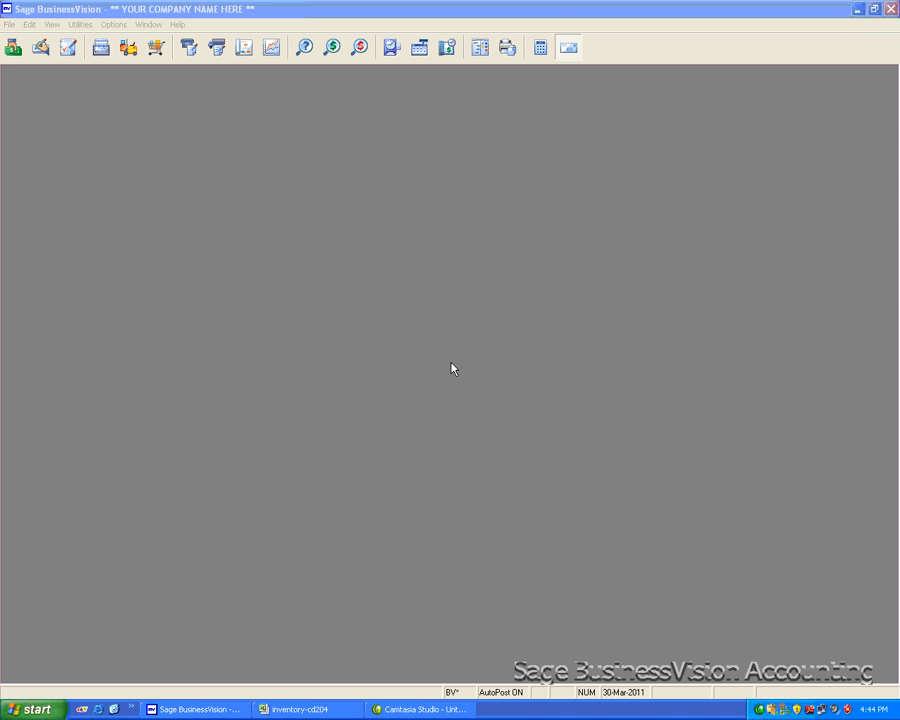
Review the inventory-cd204 spreadsheet in Excel and check the existing inventory part list in Sage BusinessVision
click(339, 709)
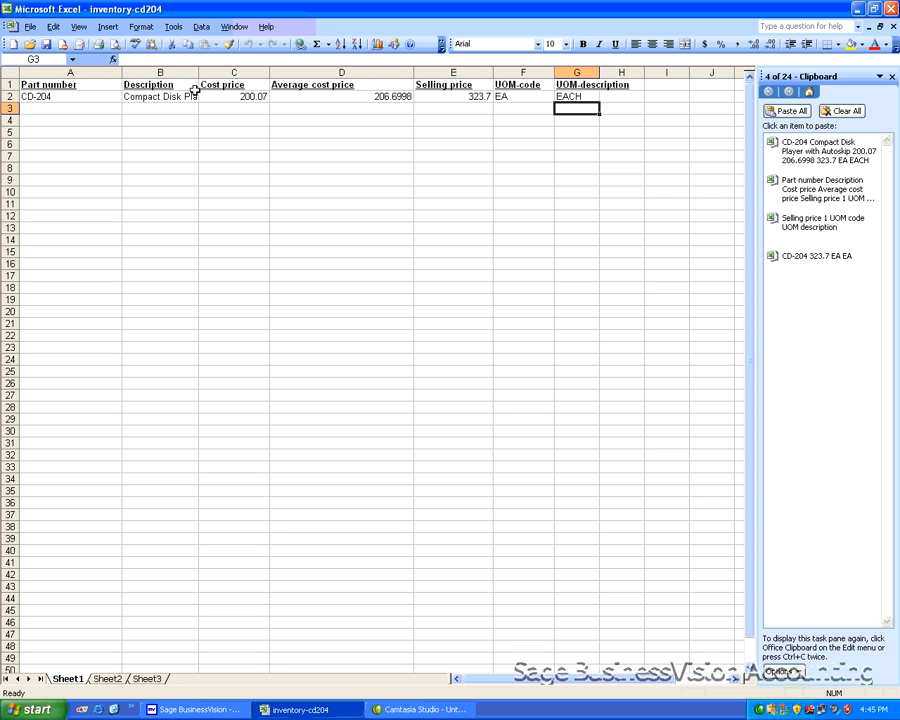
click(196, 709)
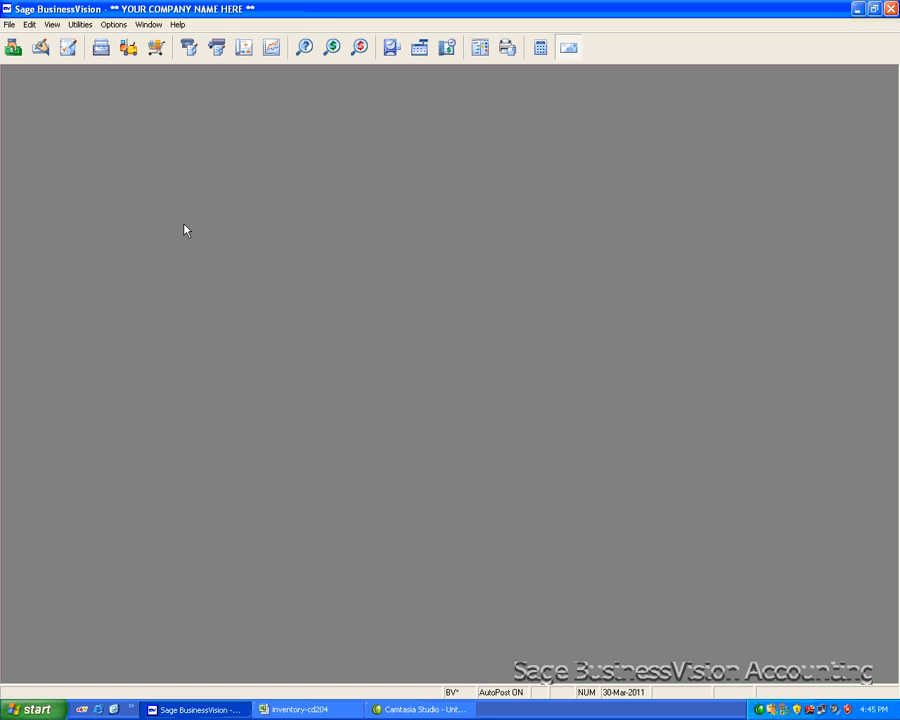
click(129, 49)
click(295, 125)
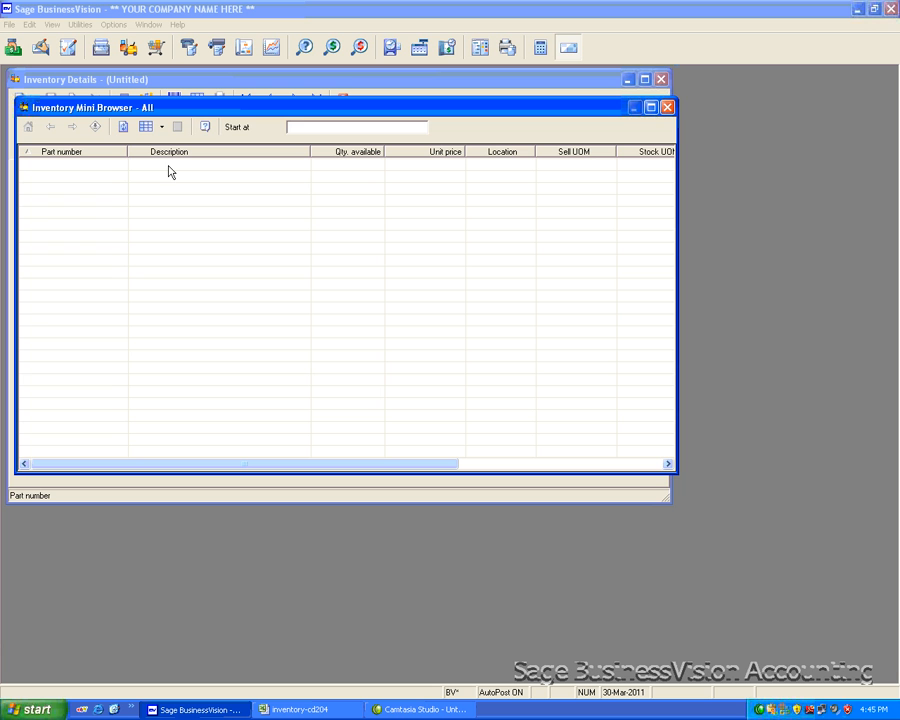
click(668, 108)
click(661, 80)
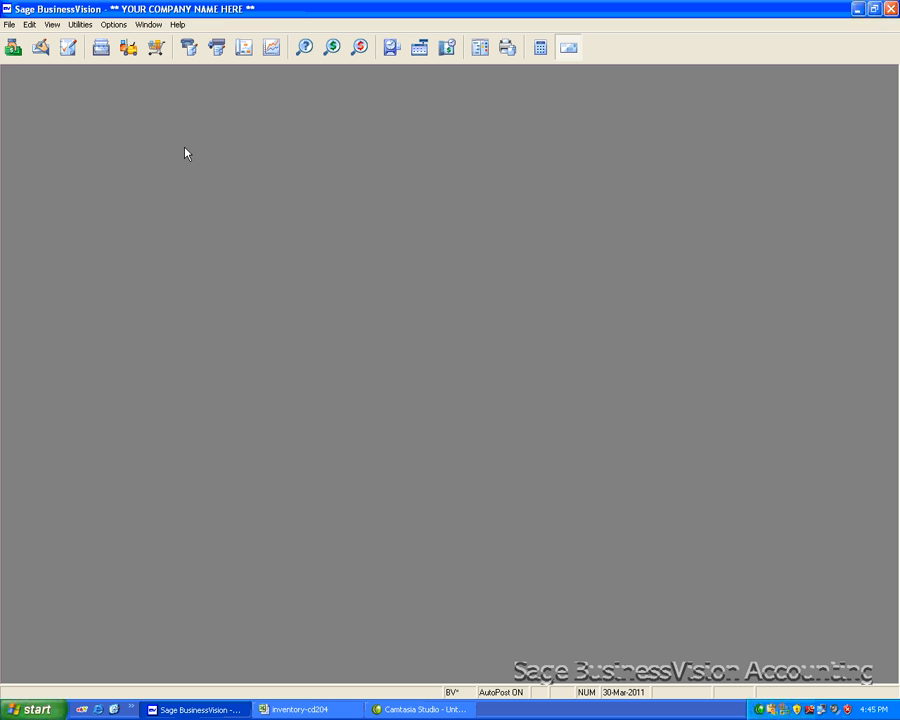
Start the Import Wizard and choose Inventory as the import module
click(9, 24)
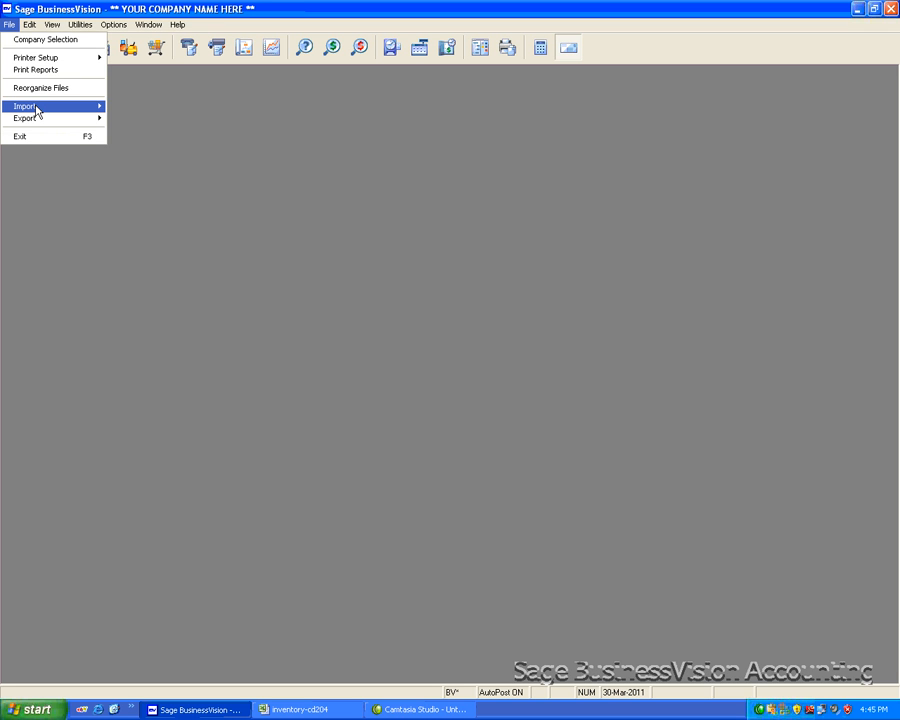
mouse_move(36, 110)
click(174, 111)
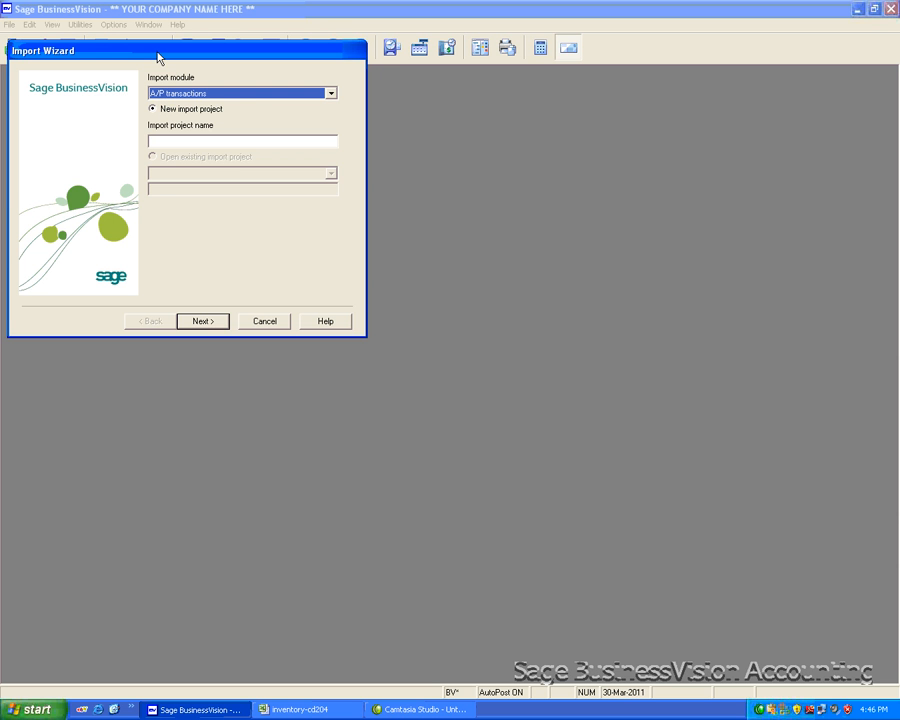
drag(157, 58, 193, 70)
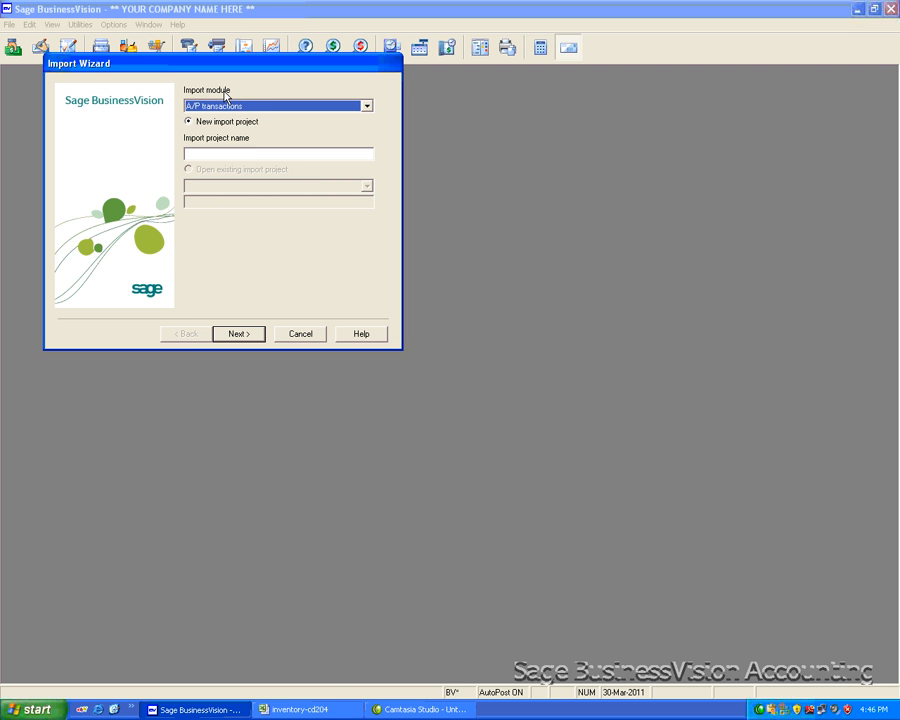
click(367, 107)
drag(367, 127, 367, 138)
click(250, 147)
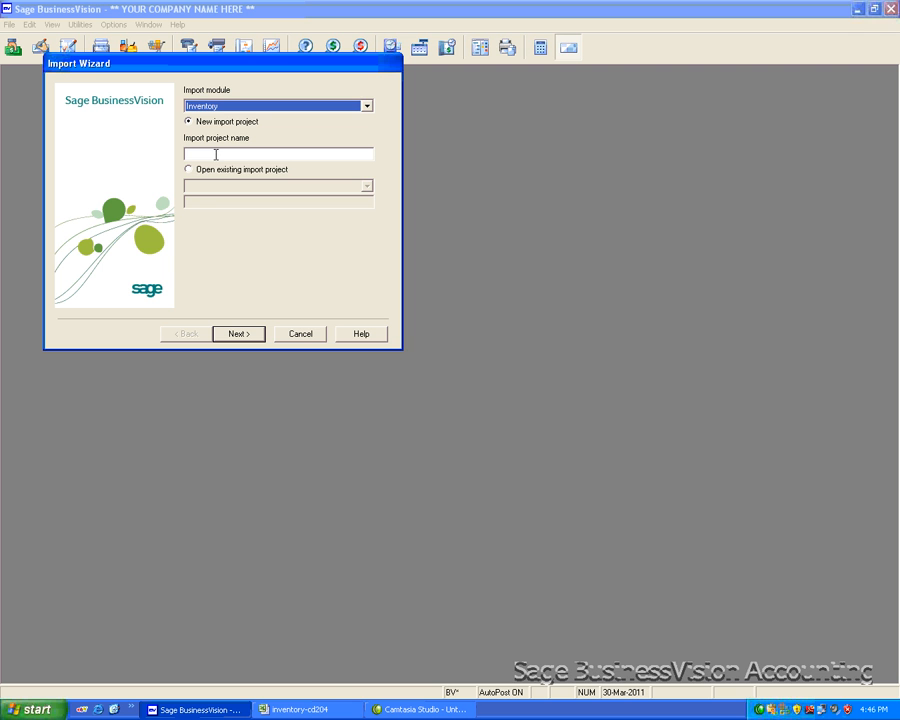
Name the new import project inventorycd204-1 and proceed to the file selection
click(216, 154)
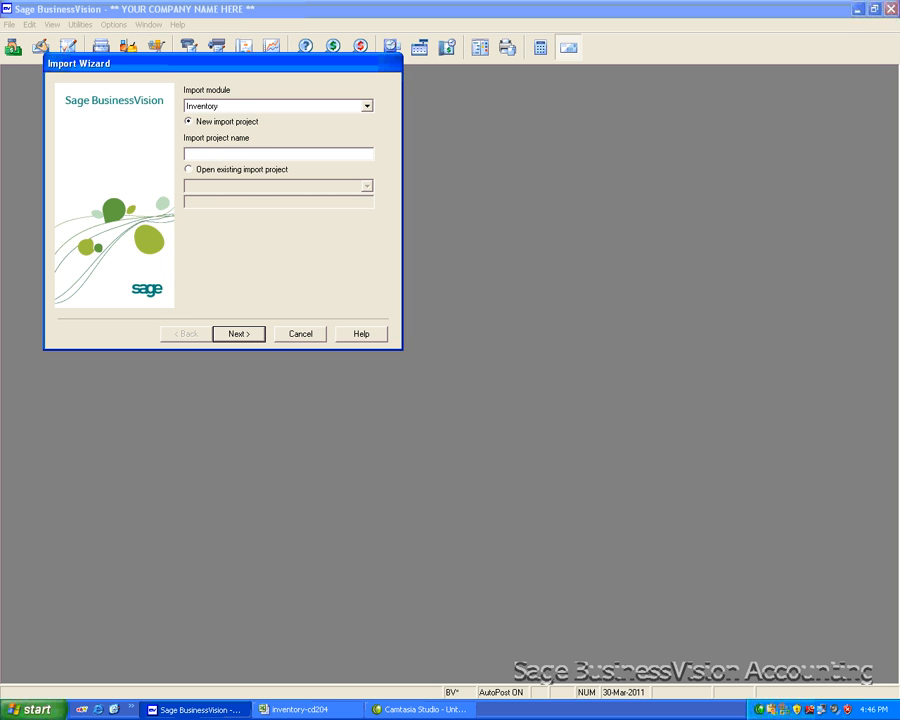
text(inventory20)
key(BackSpace)
key(BackSpace)
text(cd204-1)
click(238, 334)
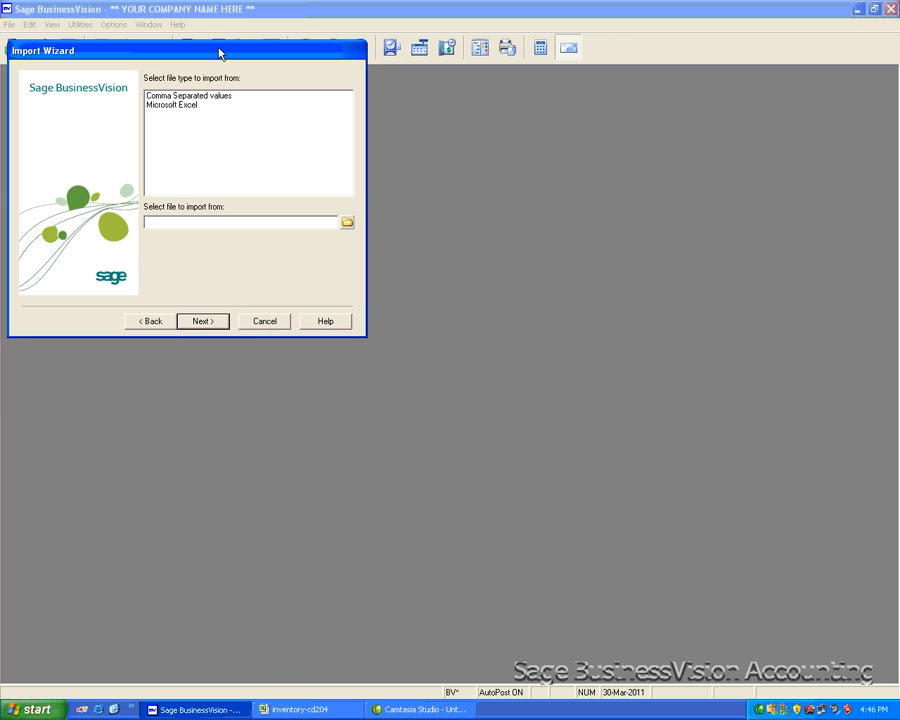
Set the import file type to Microsoft Excel, select the inventory-cd204 workbook as the source, and proceed to field mapping
drag(220, 53, 261, 76)
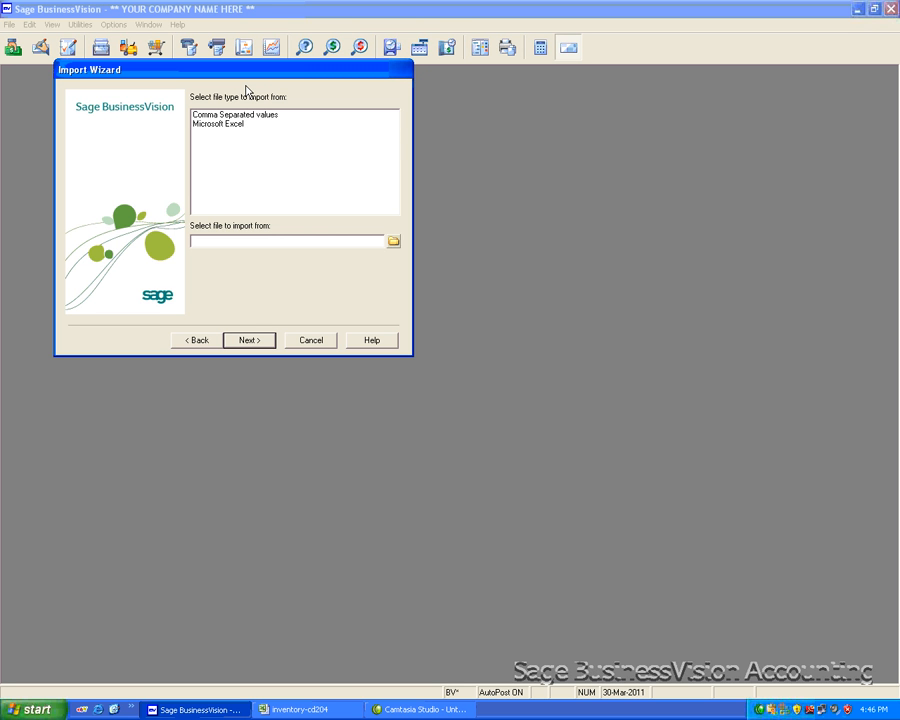
click(238, 124)
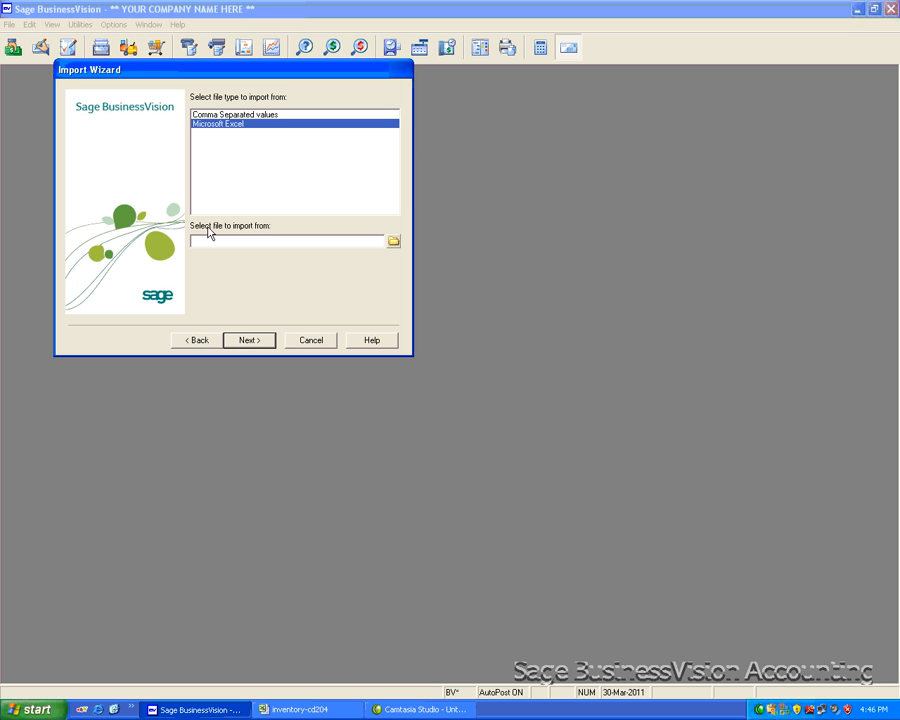
click(394, 243)
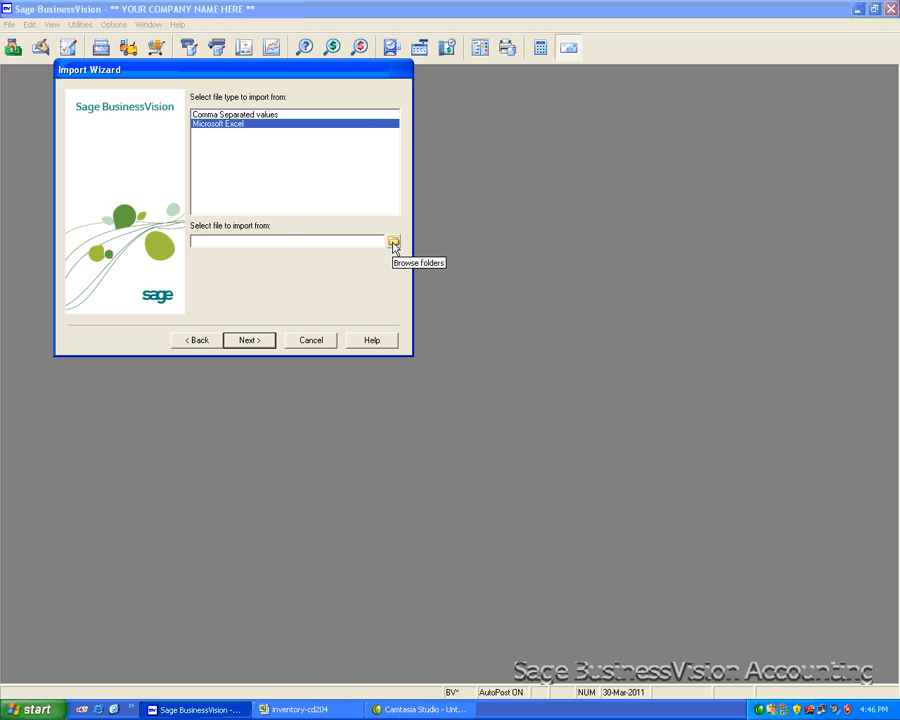
click(394, 243)
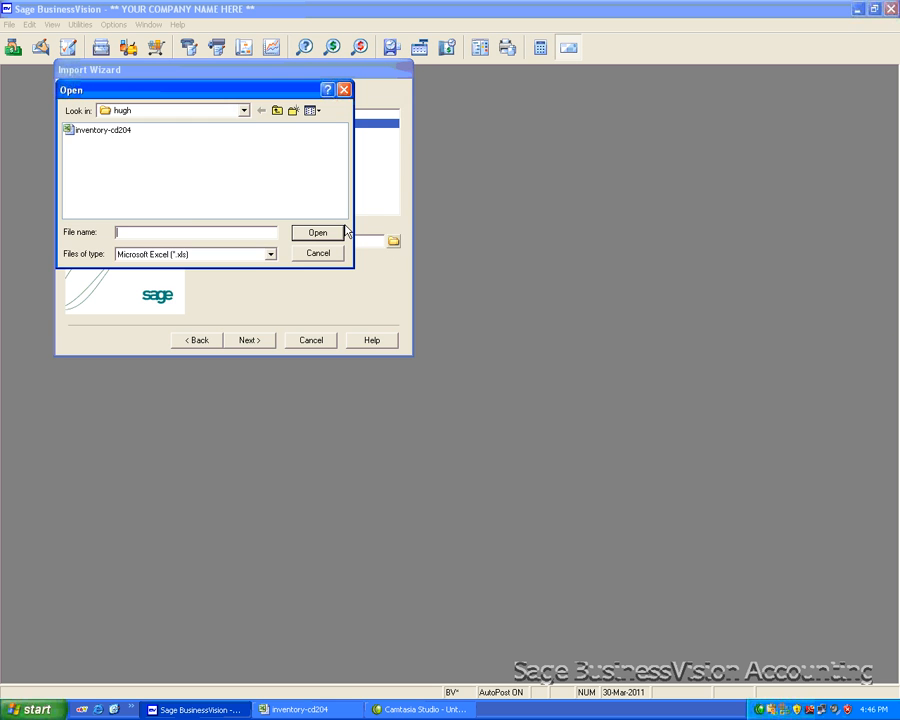
click(243, 111)
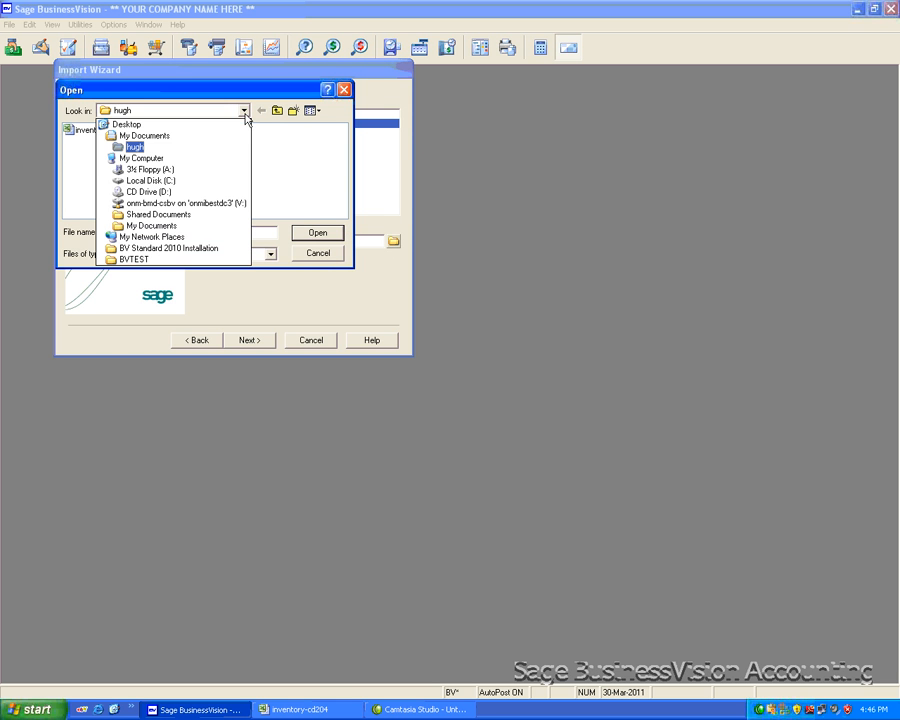
click(142, 135)
double_click(84, 178)
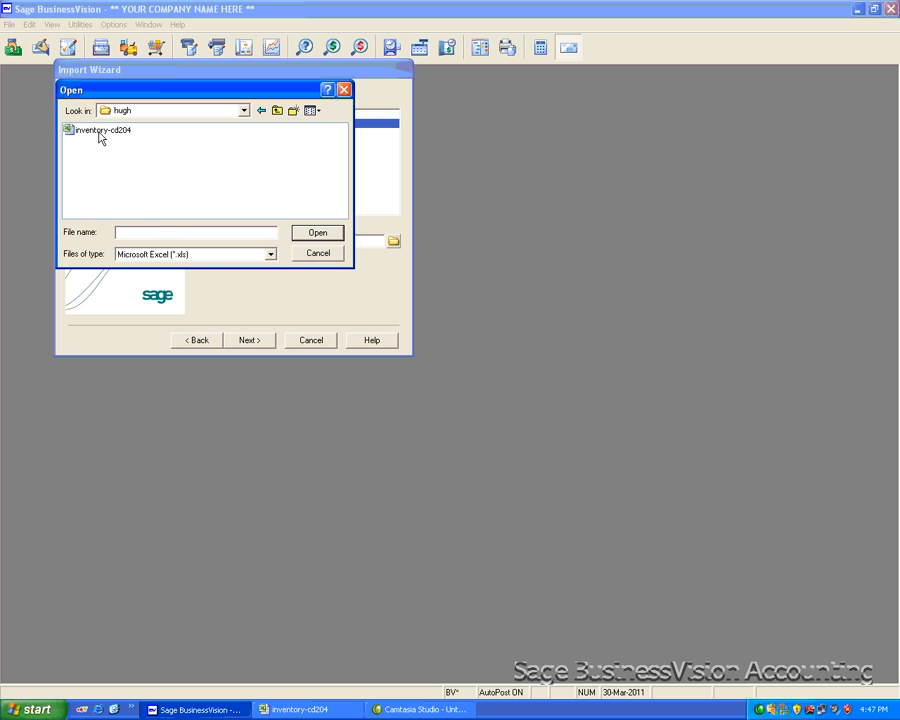
click(98, 132)
click(306, 233)
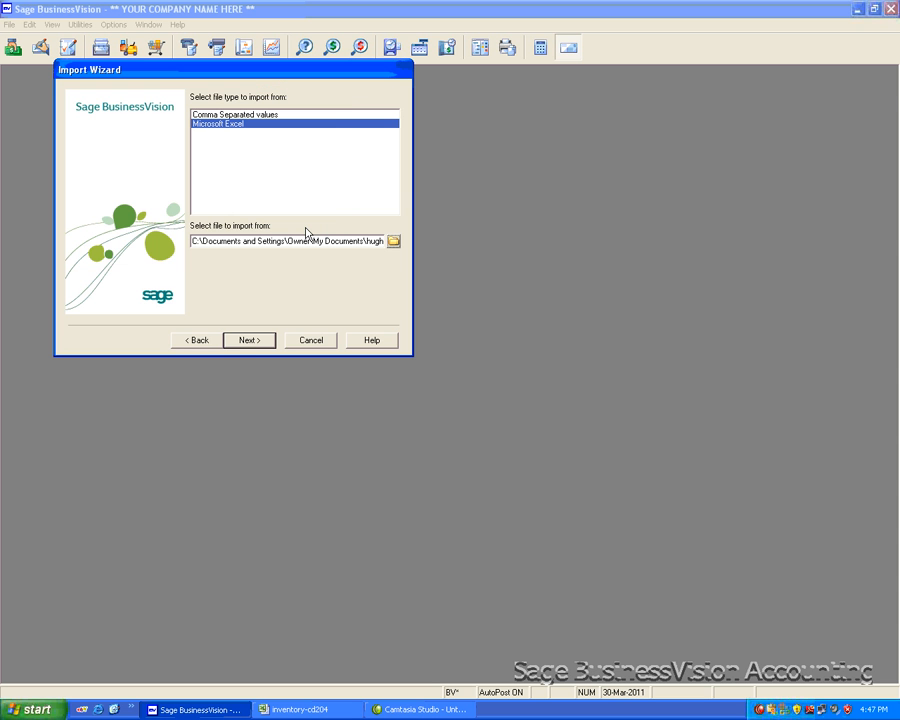
click(248, 341)
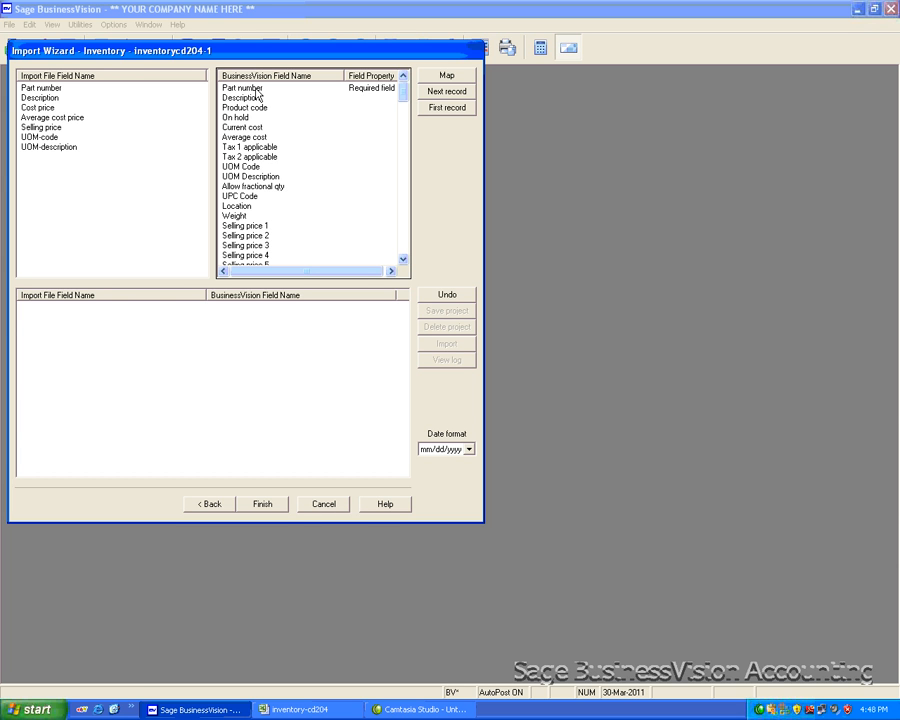
Map the import file's Part number and Description fields to the BusinessVision fields of the same names
click(43, 90)
click(241, 90)
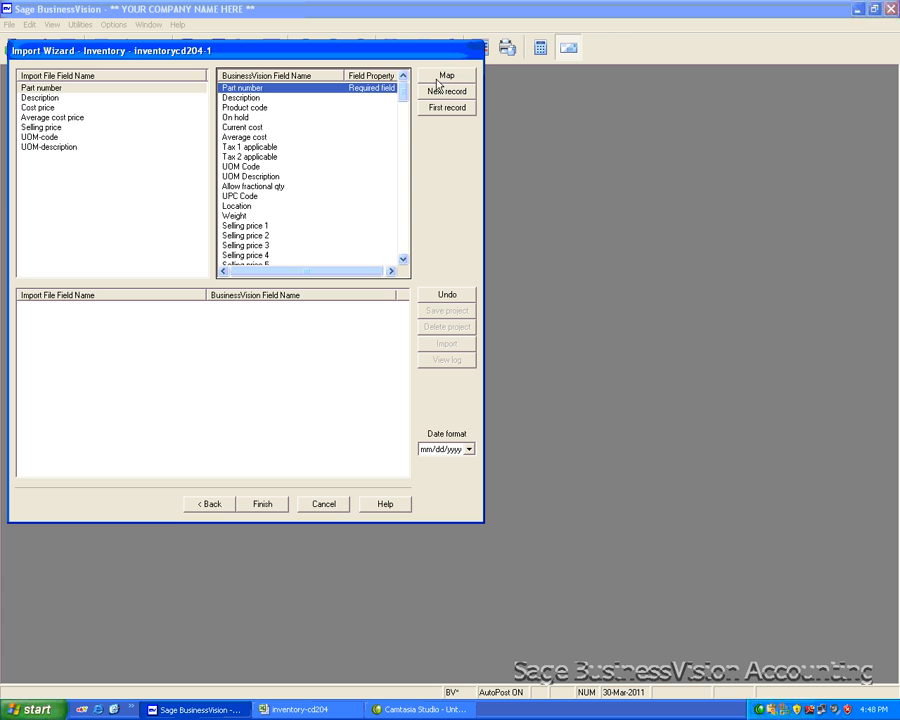
click(446, 77)
click(40, 88)
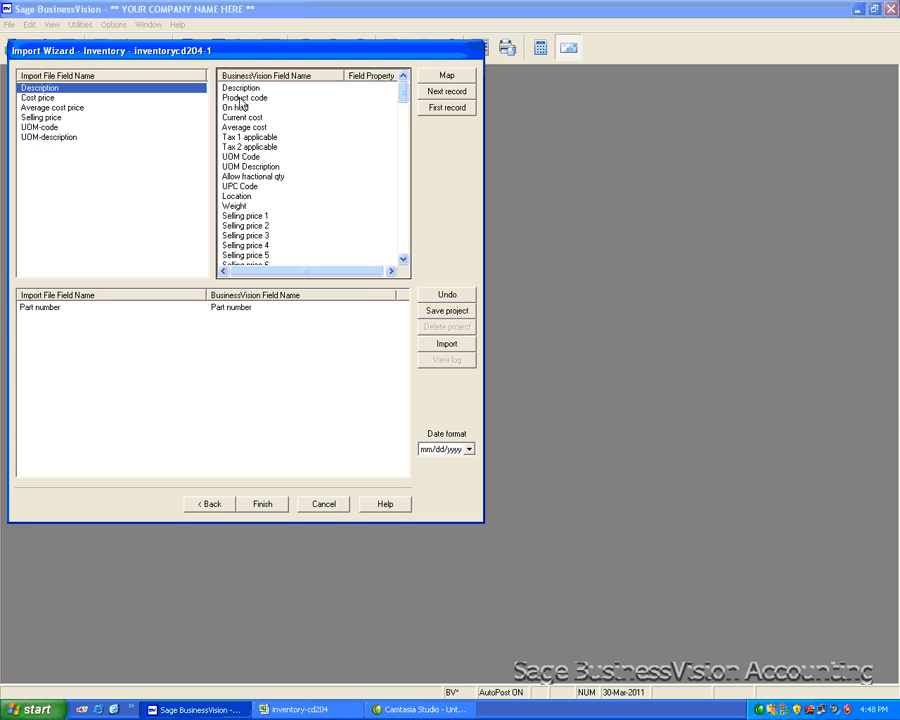
click(240, 88)
click(440, 78)
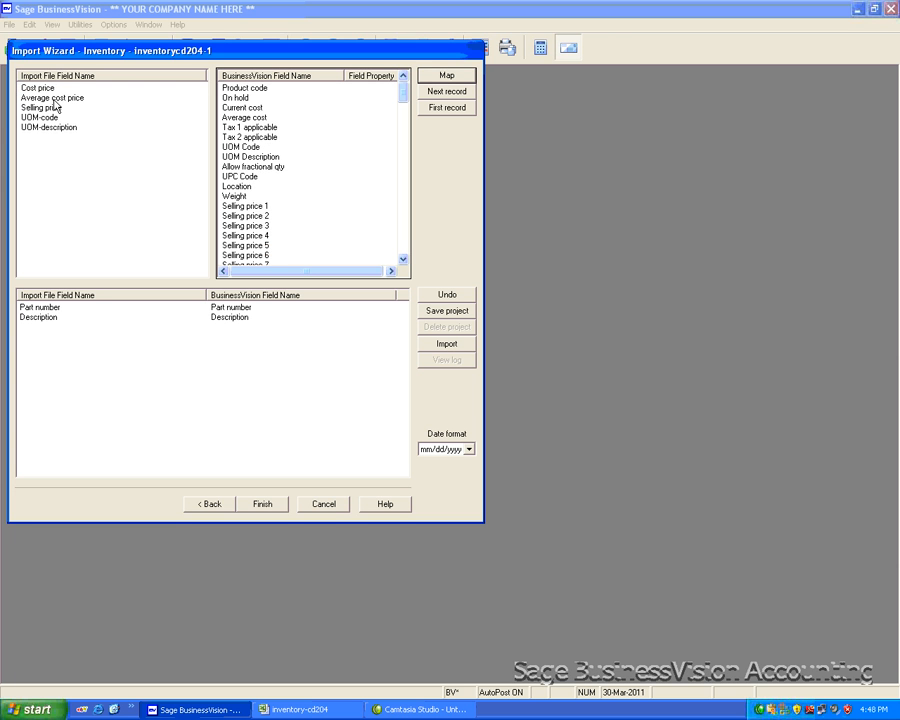
Map Cost price to Current cost and Average cost price to Average cost
click(40, 88)
click(243, 108)
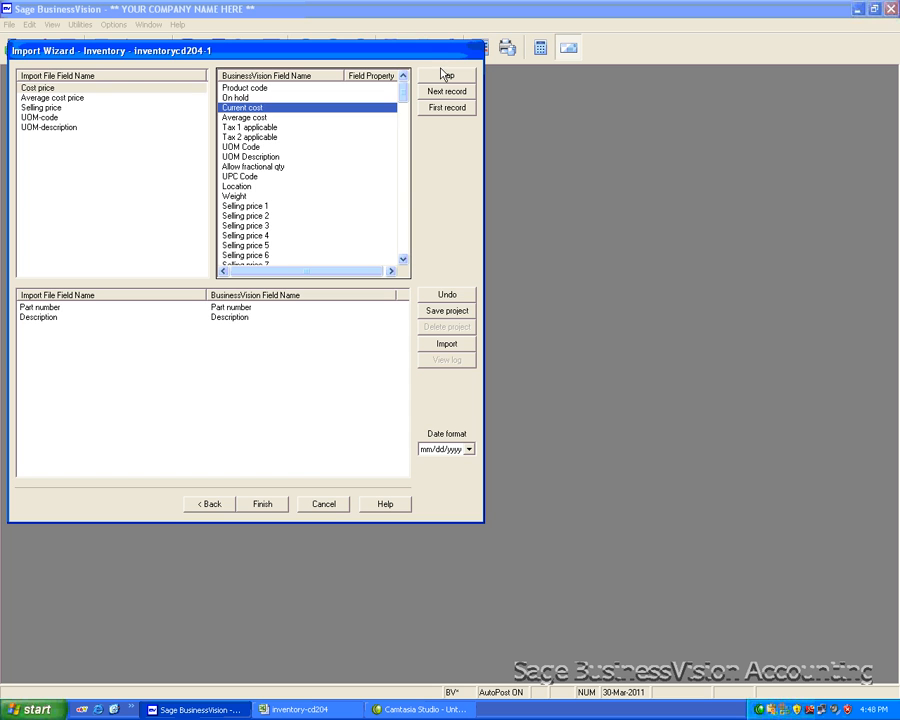
click(443, 76)
click(52, 88)
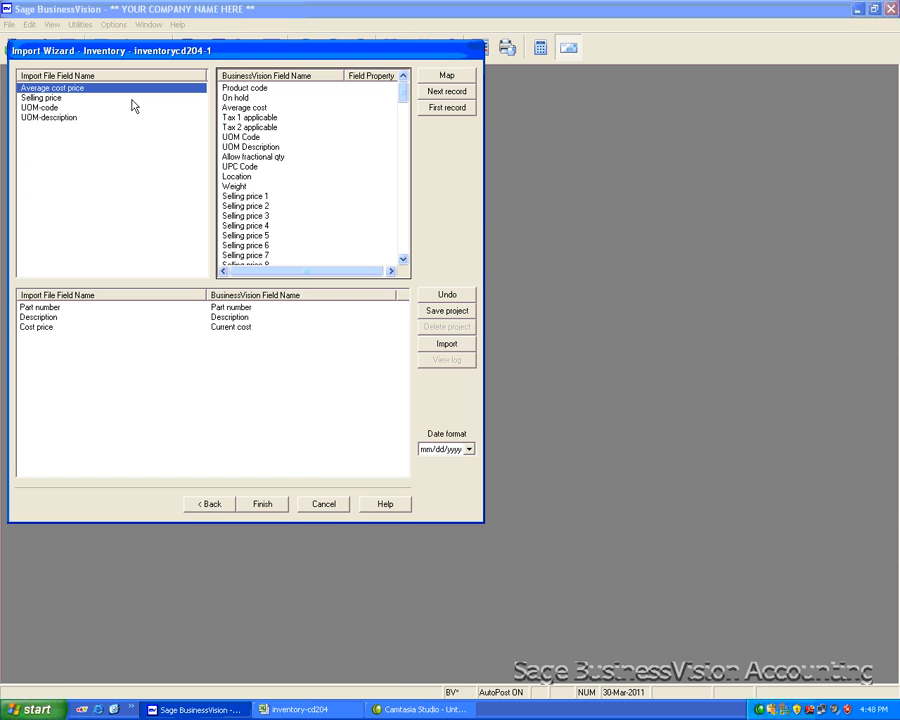
click(245, 107)
click(440, 76)
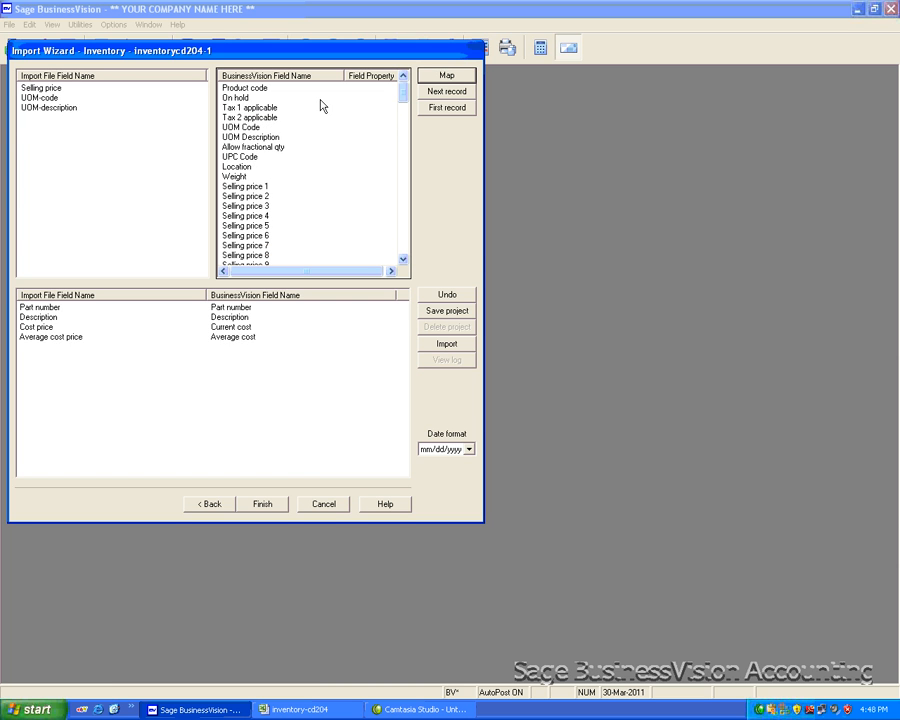
Map the import file's Selling price field to Selling price 1
click(66, 90)
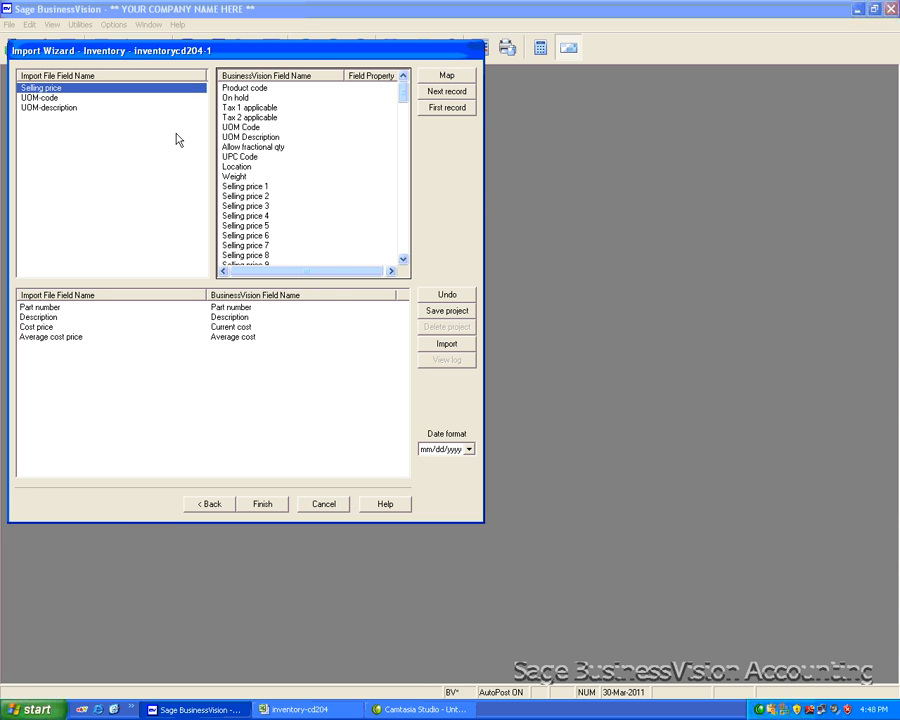
click(259, 187)
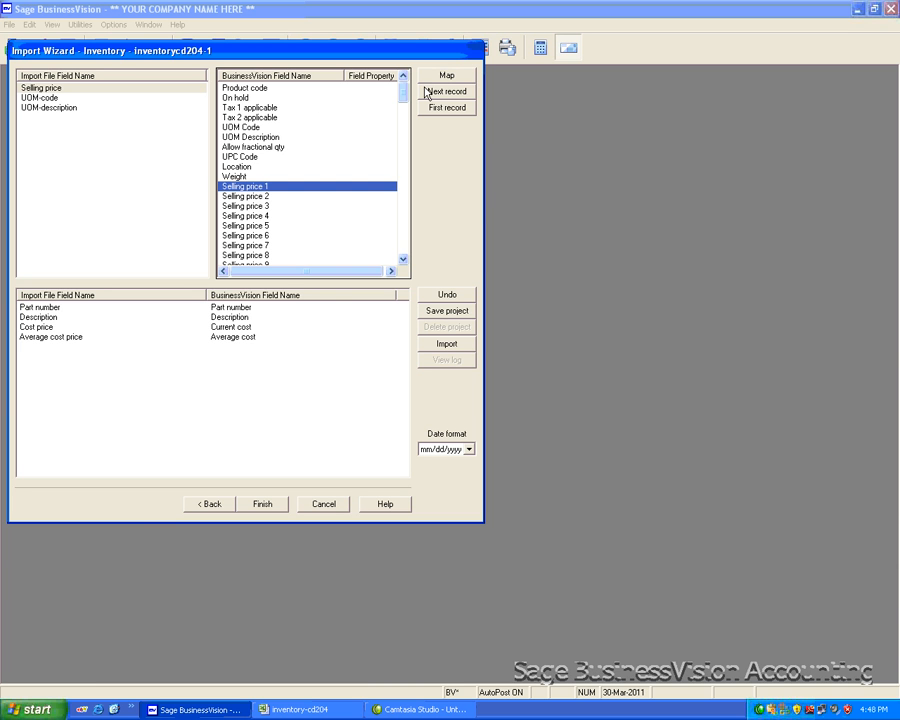
click(440, 76)
Map UOM-code to UOM Code and UOM-description to UOM Description
click(106, 89)
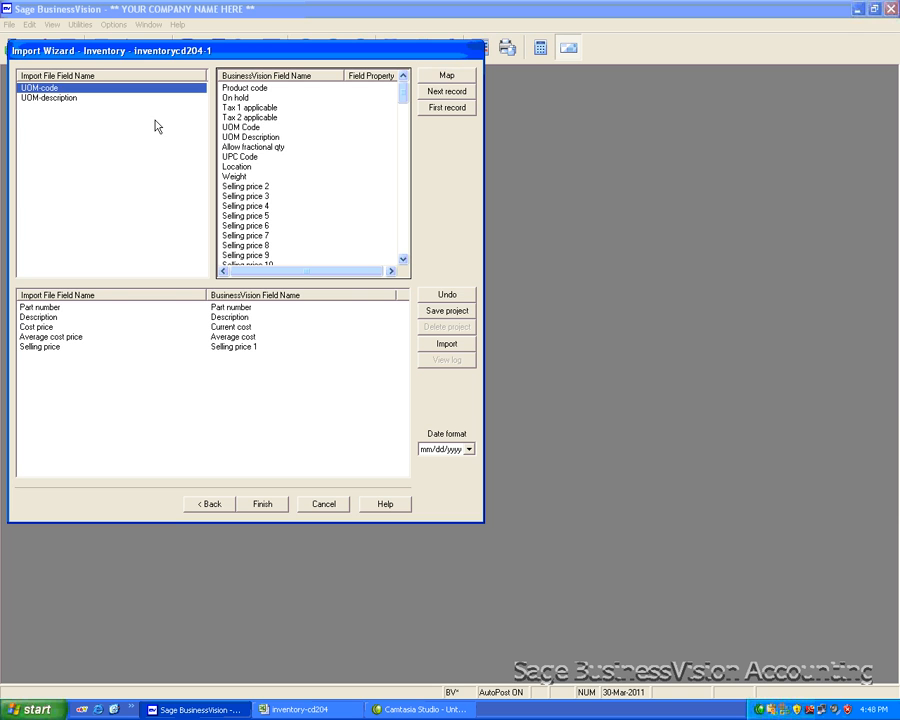
click(244, 128)
click(446, 76)
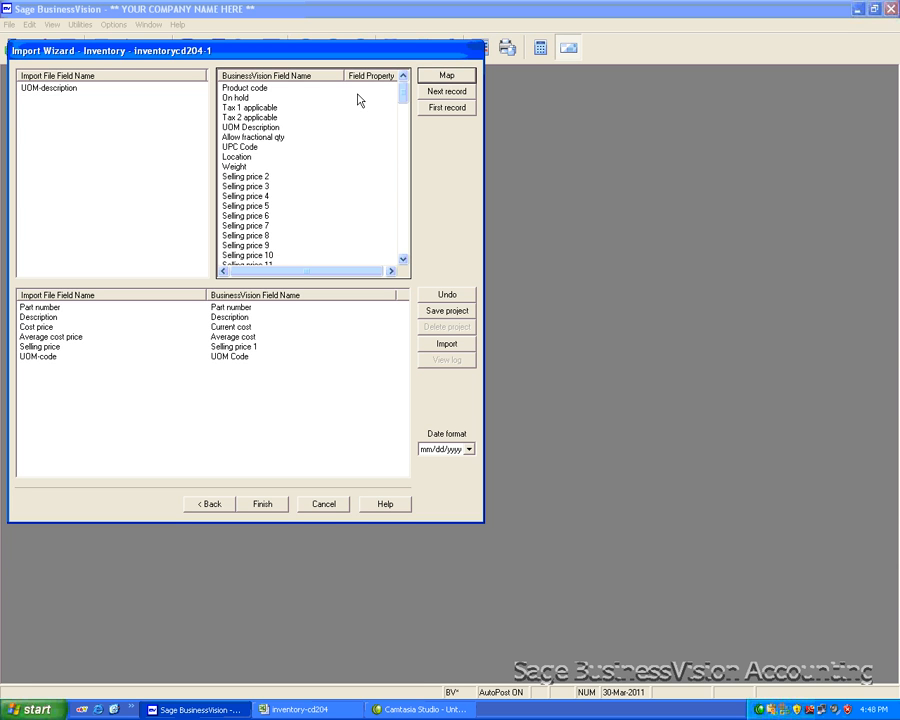
click(125, 127)
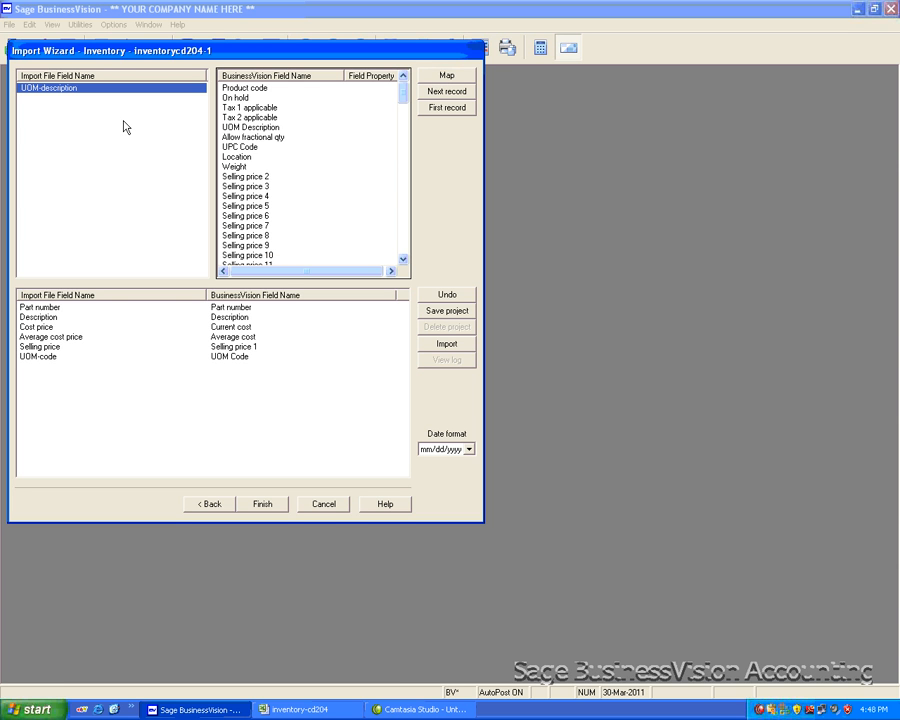
click(266, 129)
click(440, 76)
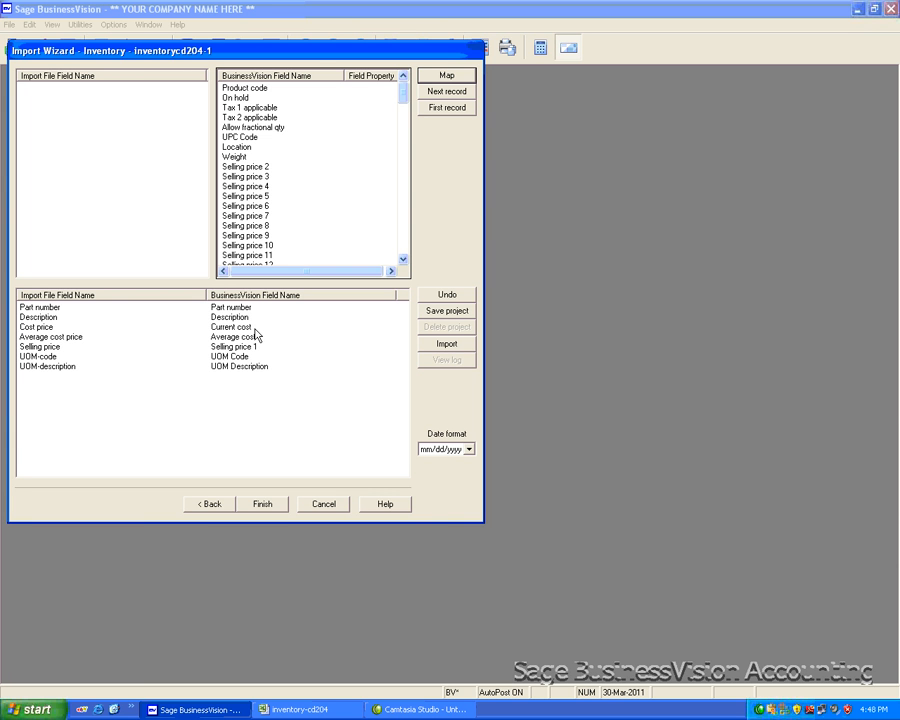
Save the mapped import project and run the inventory import, finishing the wizard
click(447, 312)
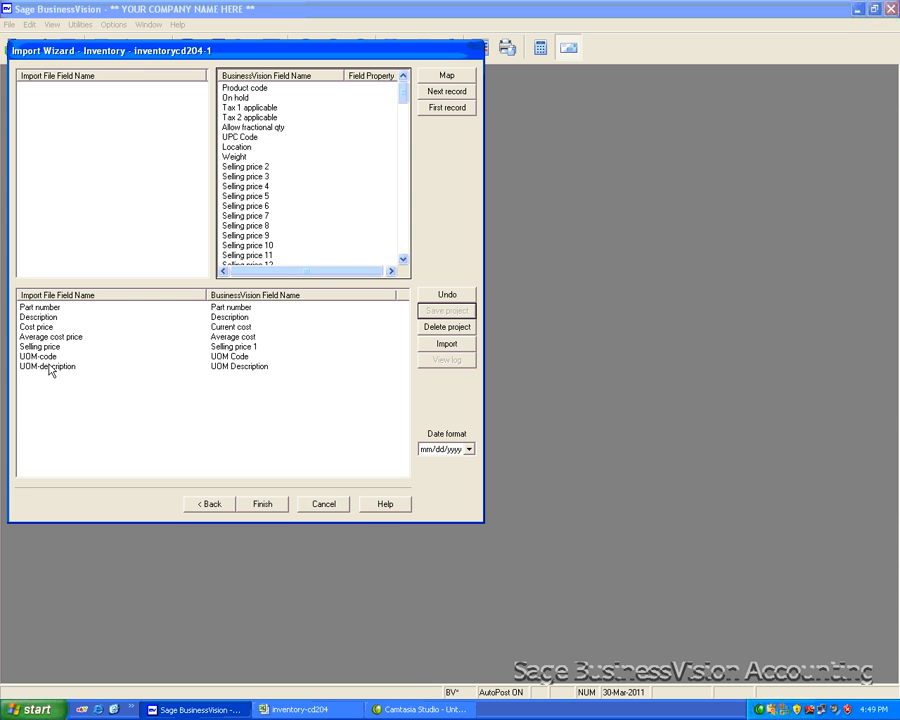
click(460, 346)
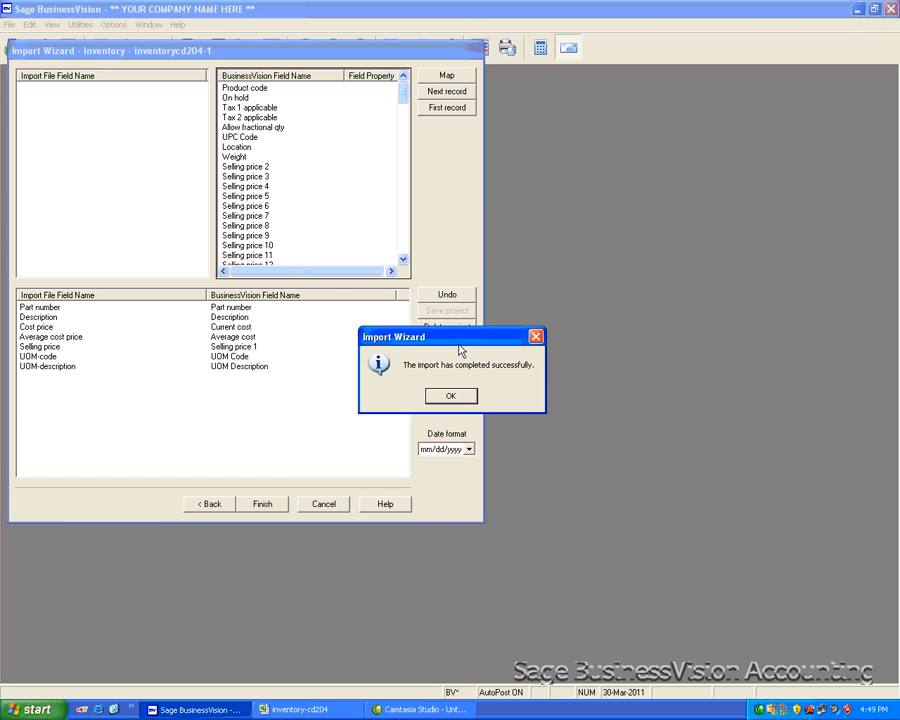
click(458, 397)
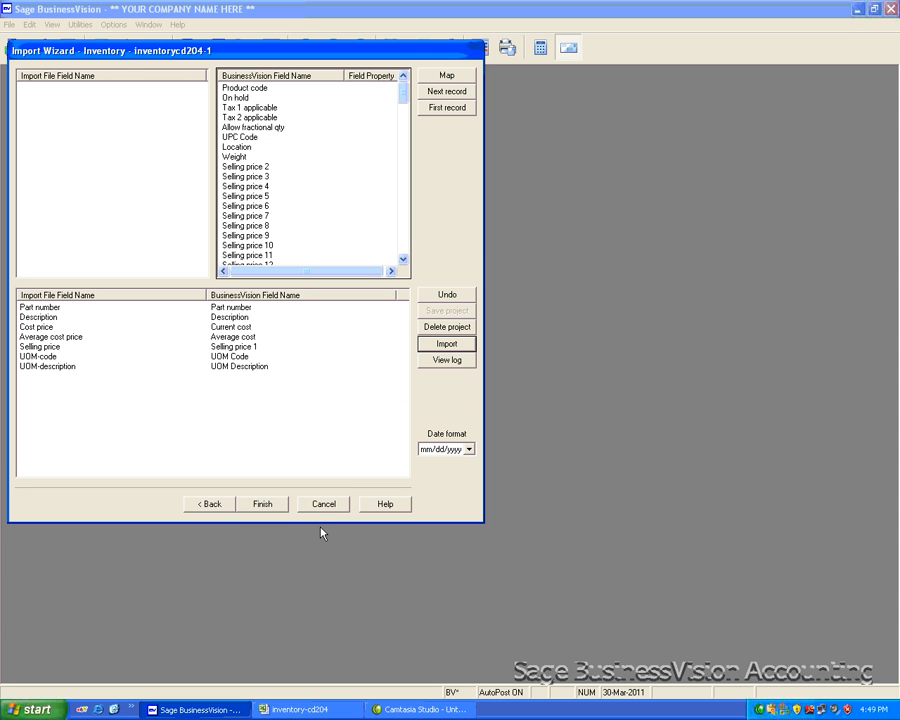
click(277, 507)
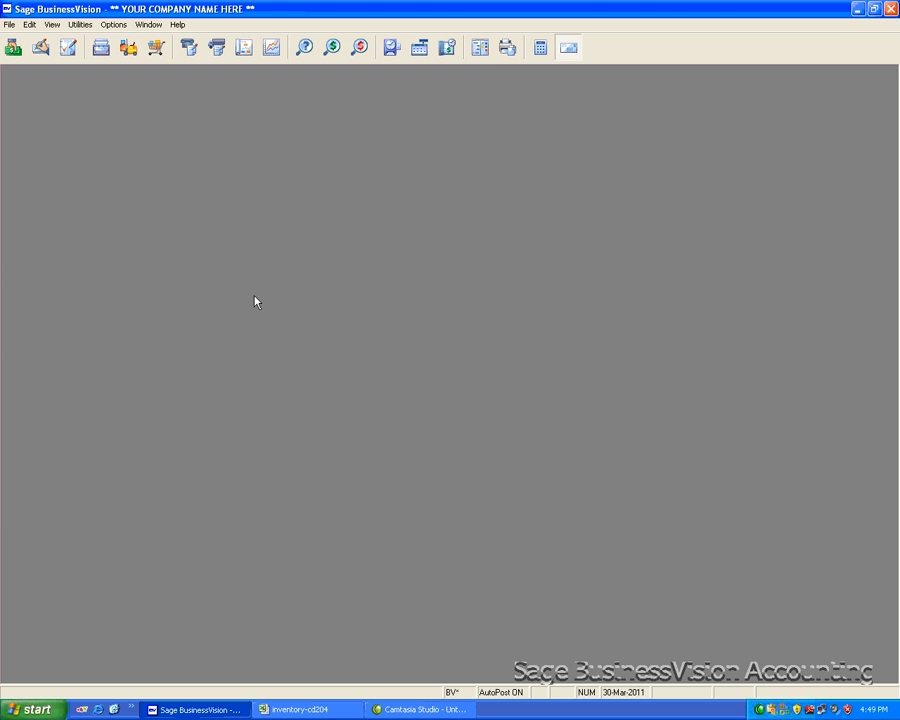
Open the inventory details of part CD-204 from the part number list to check the imported record
click(129, 52)
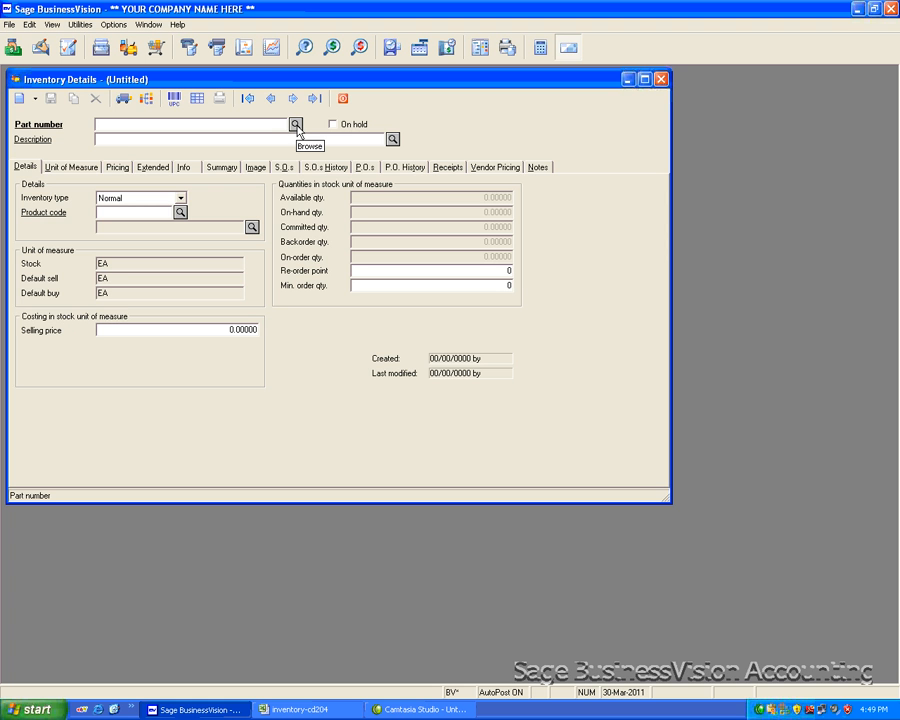
click(296, 125)
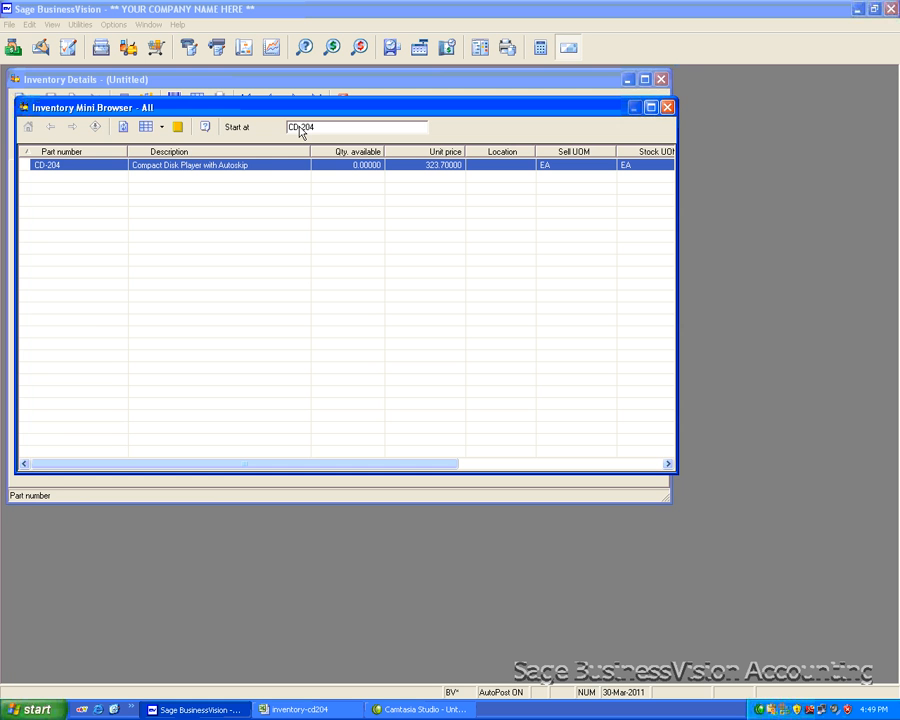
double_click(265, 165)
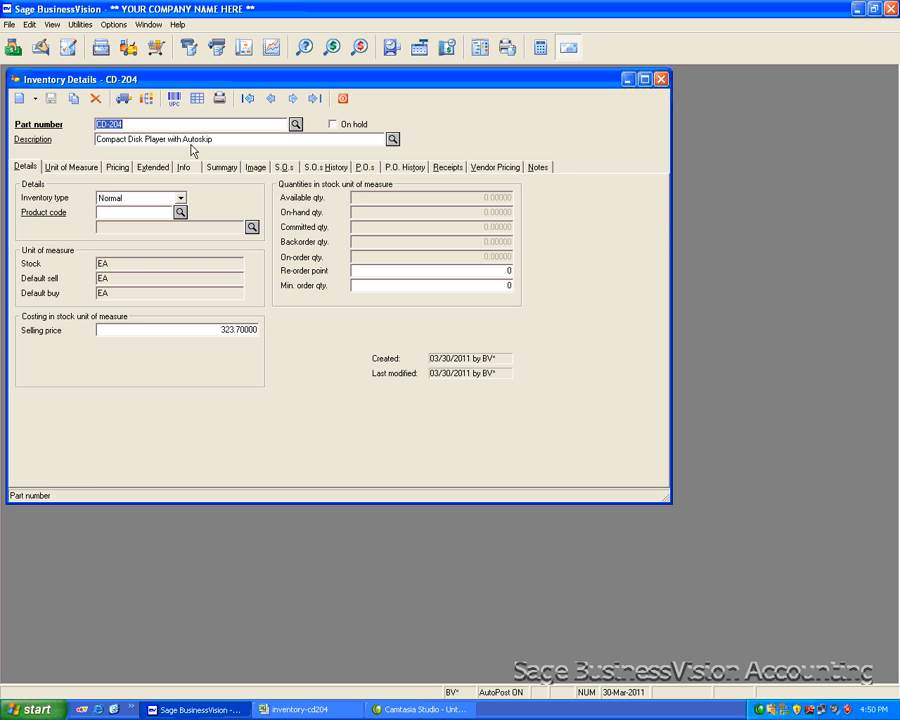
click(760, 712)
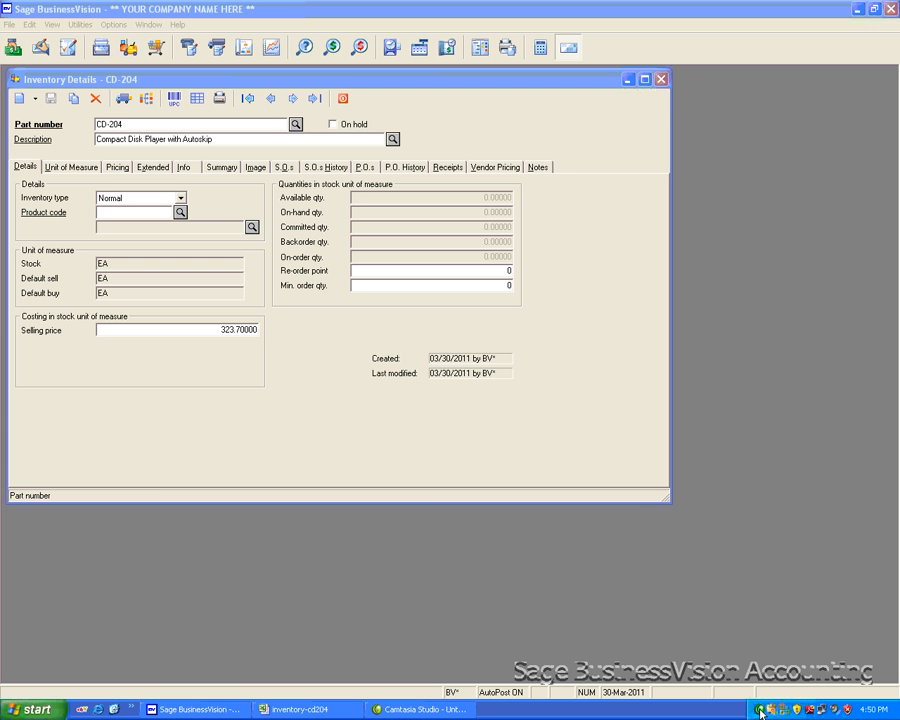